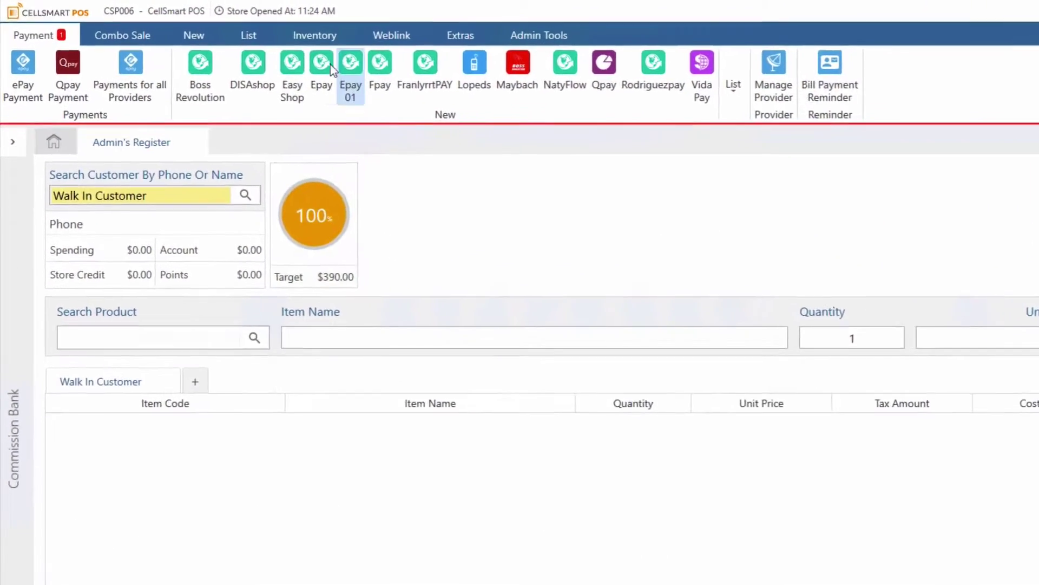
{"action": "left_click", "coordinate": [227, 27]}
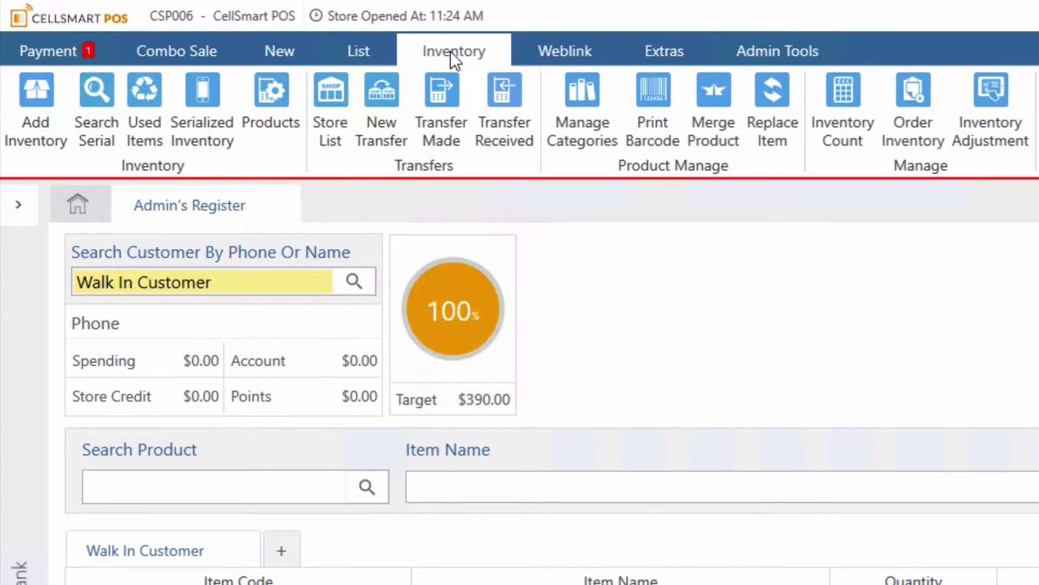
{"action": "left_click", "coordinate": [188, 109]}
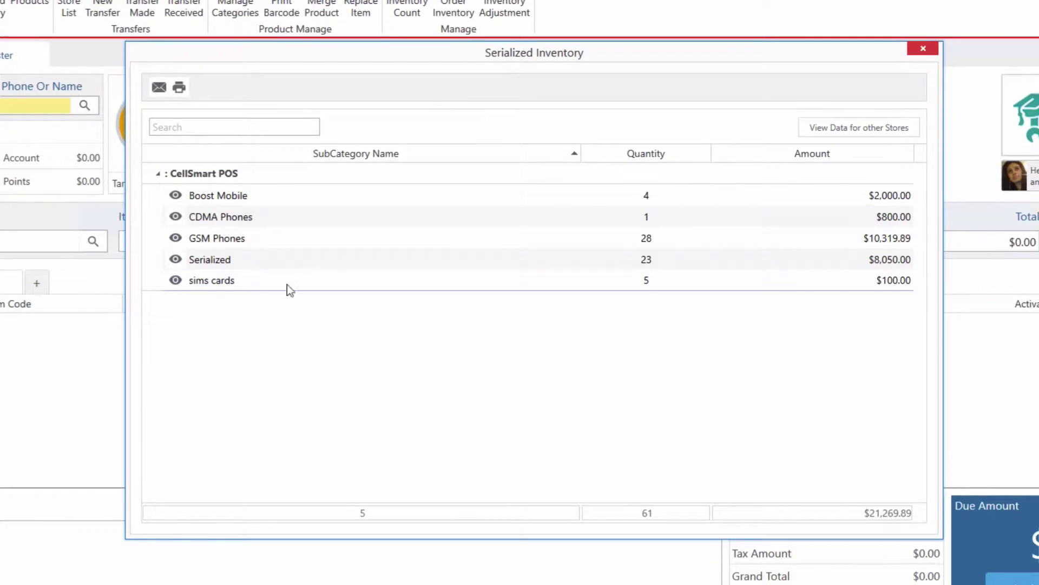
{"action": "left_click", "coordinate": [176, 195]}
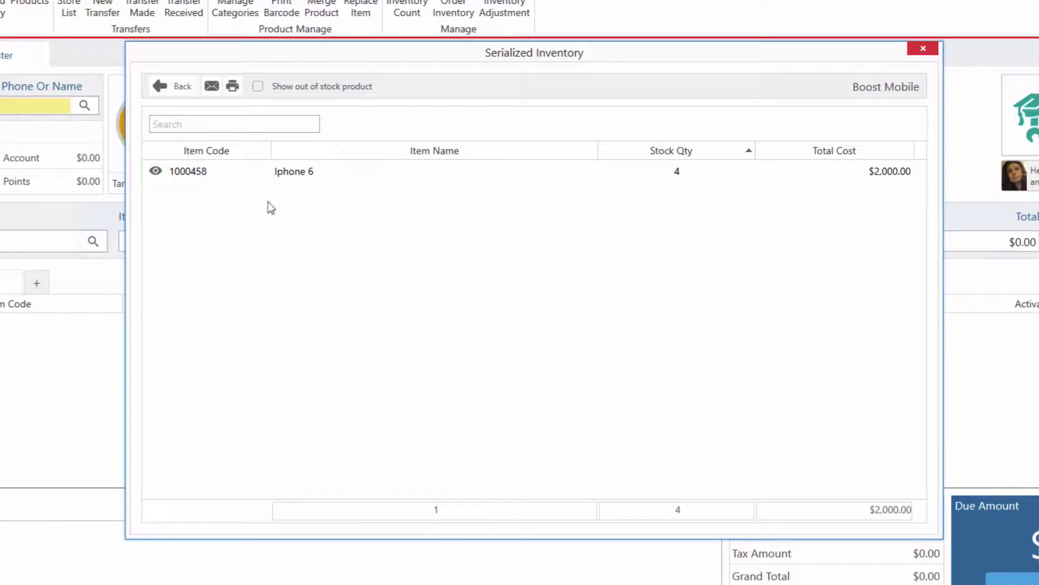
{"action": "left_click", "coordinate": [162, 174]}
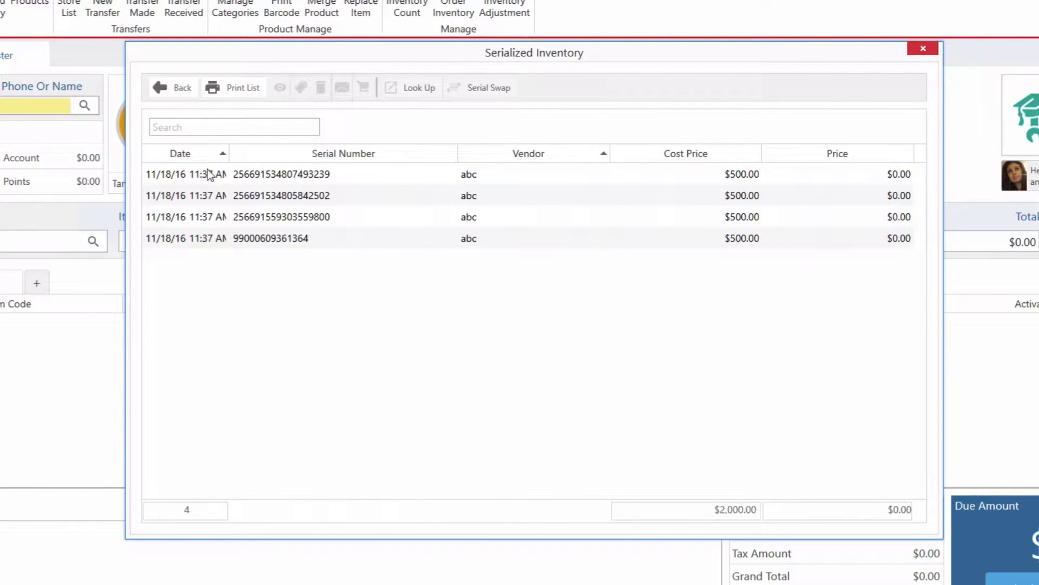
{"action": "left_click", "coordinate": [255, 218]}
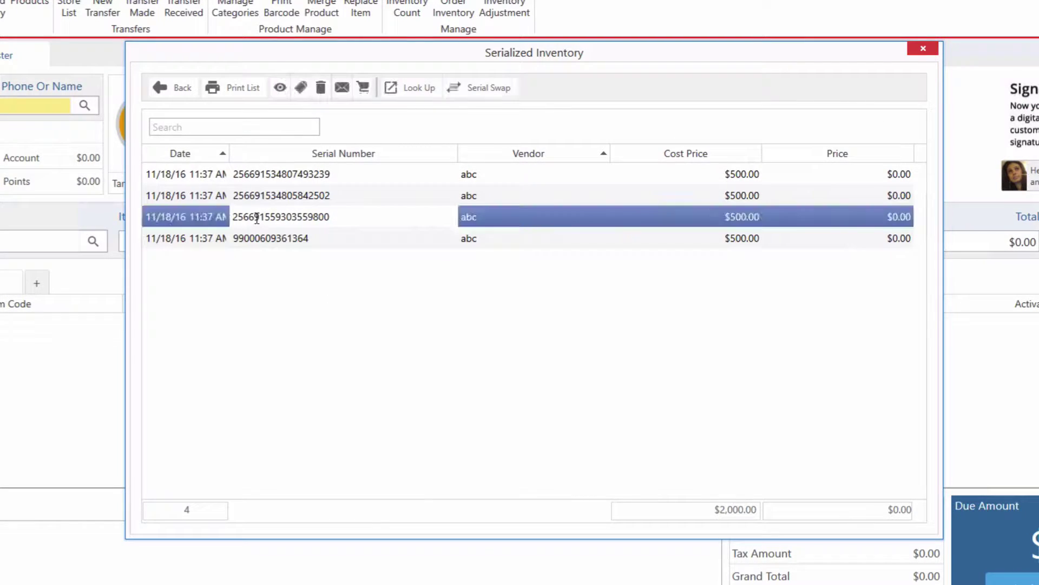
Step: Sell the phone as a New Activation and enter the customer's first name and street address
{"action": "left_click", "coordinate": [364, 93]}
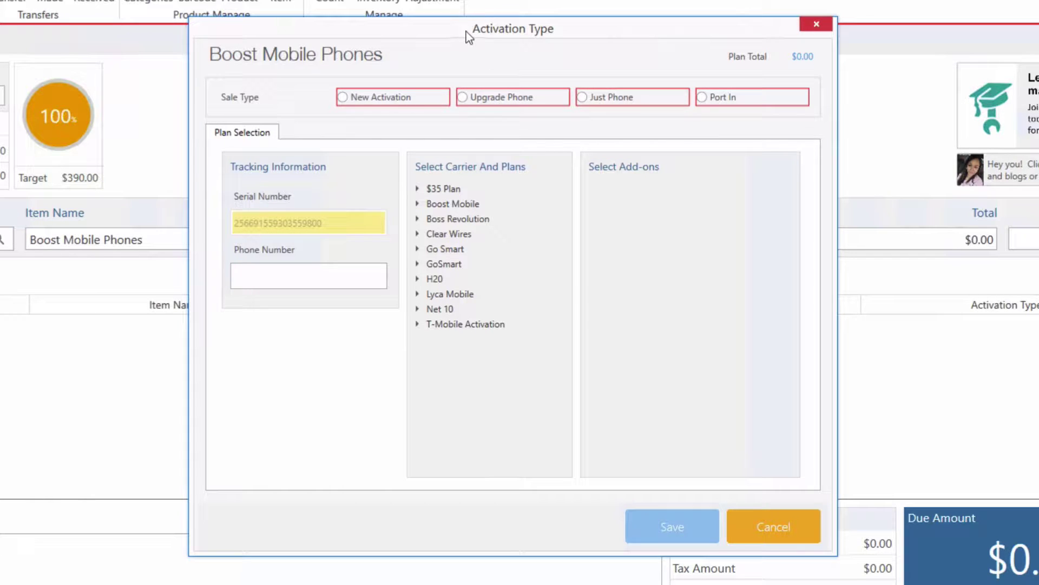
{"action": "left_click", "coordinate": [356, 99]}
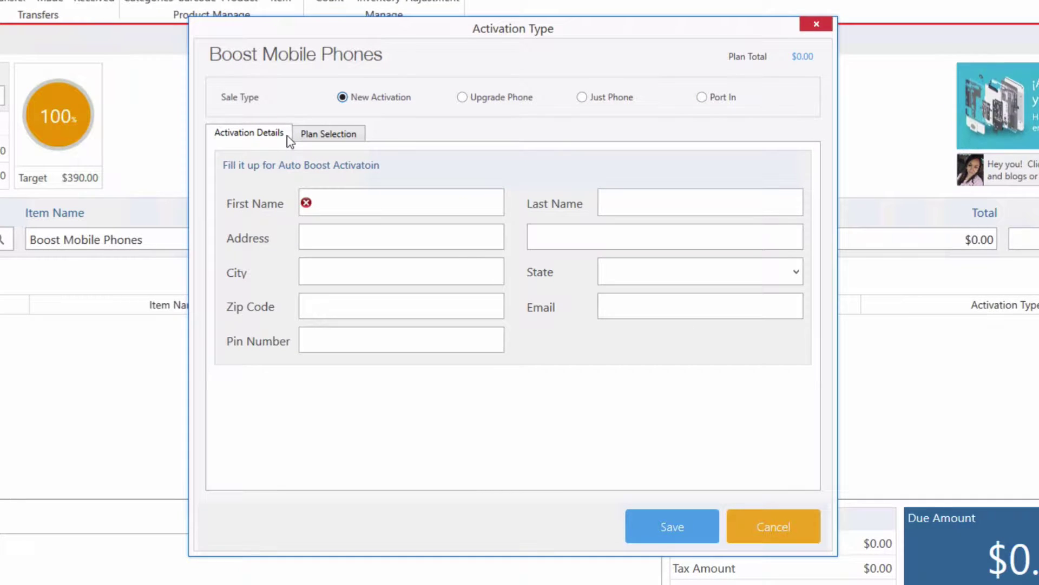
{"action": "left_click", "coordinate": [368, 199]}
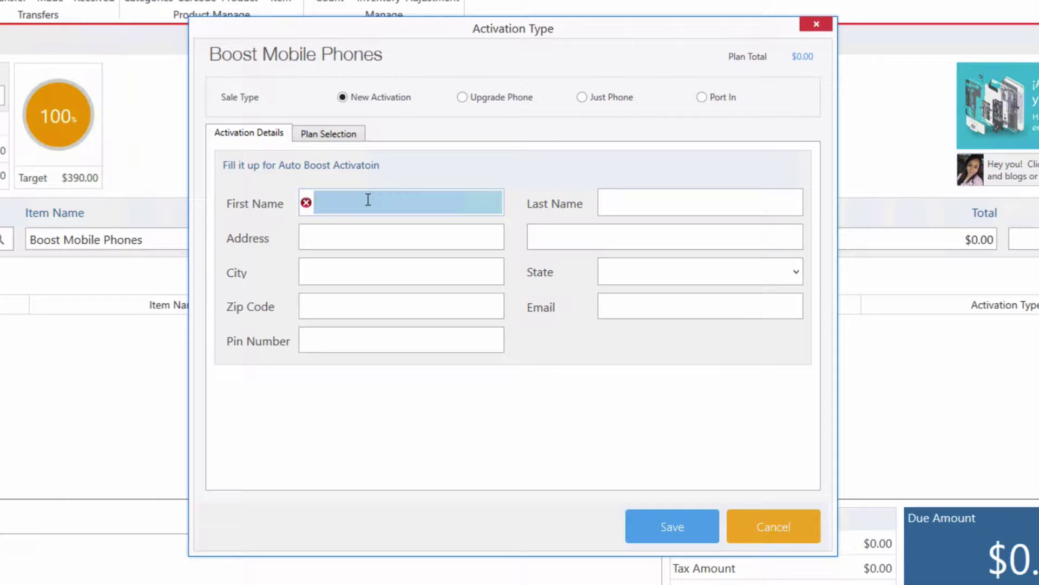
{"action": "left_click", "coordinate": [414, 234]}
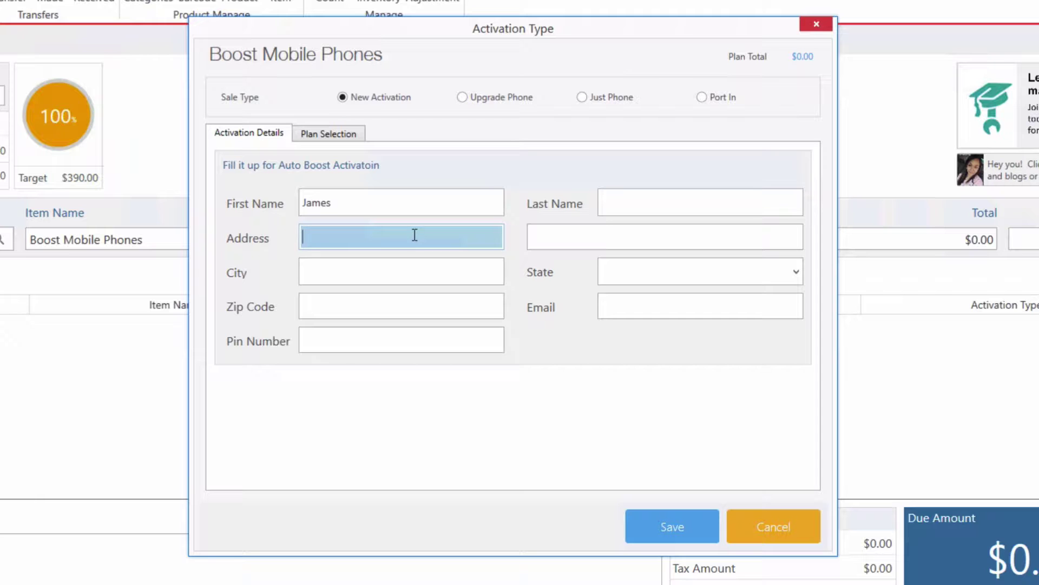
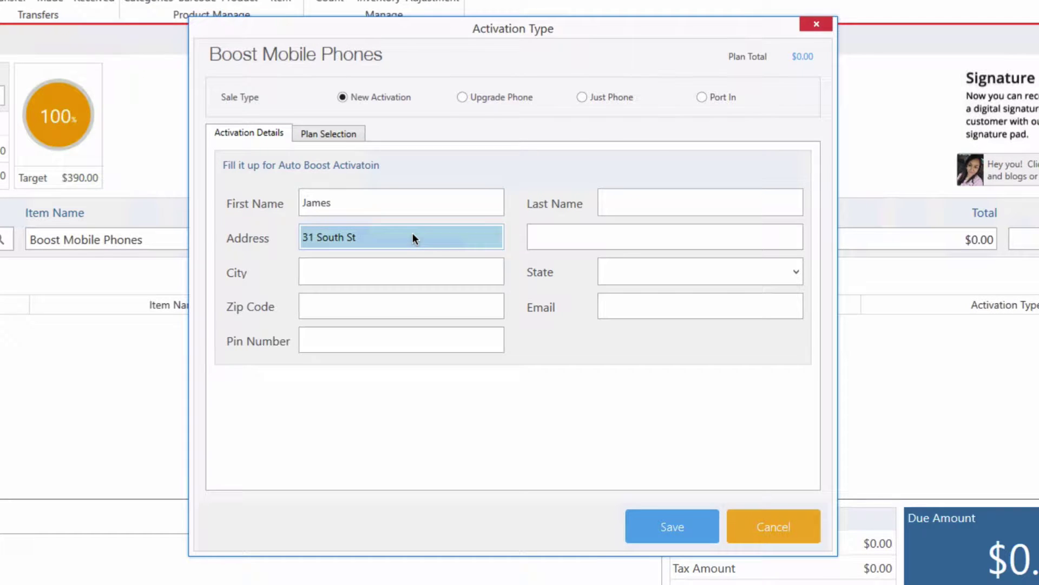
Step: Fill in the customer's city, state, zip code and e-mail address
{"action": "left_click", "coordinate": [366, 269]}
{"action": "type", "text": "Mount V"}
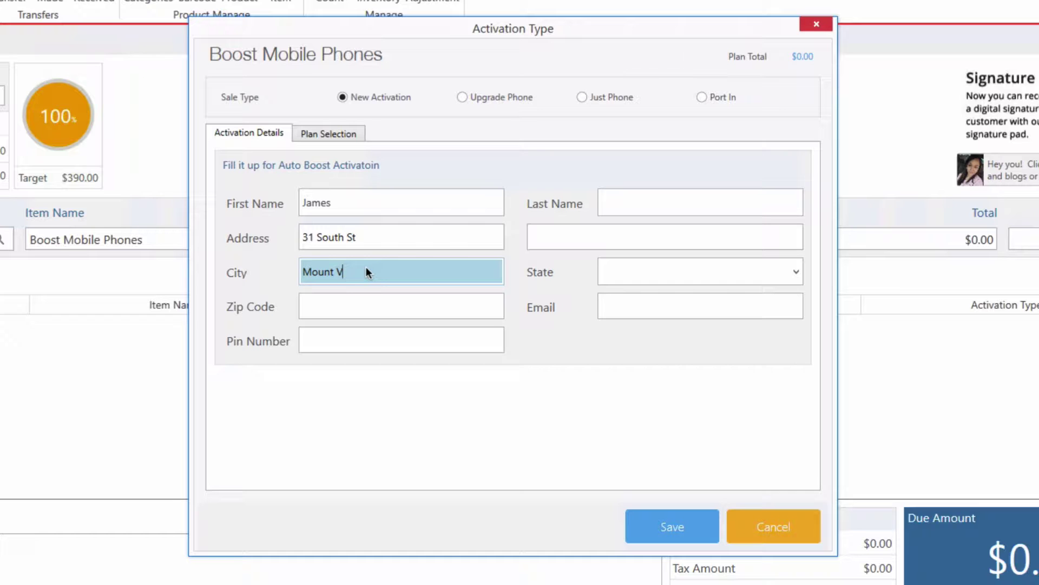
{"action": "type", "text": "ernon"}
{"action": "key", "text": "Tab"}
{"action": "type", "text": "NY"}
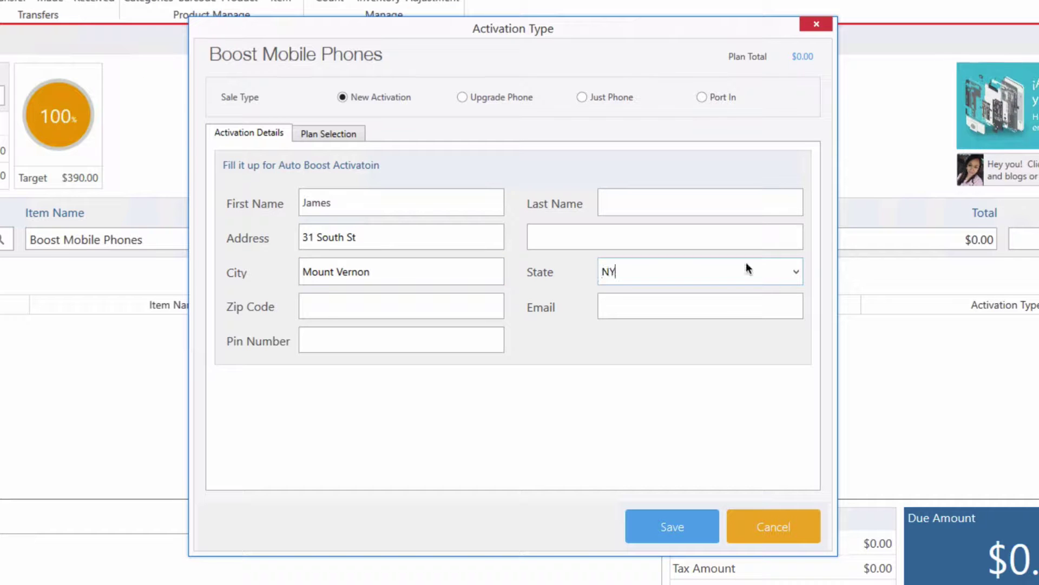
{"action": "left_click", "coordinate": [313, 316]}
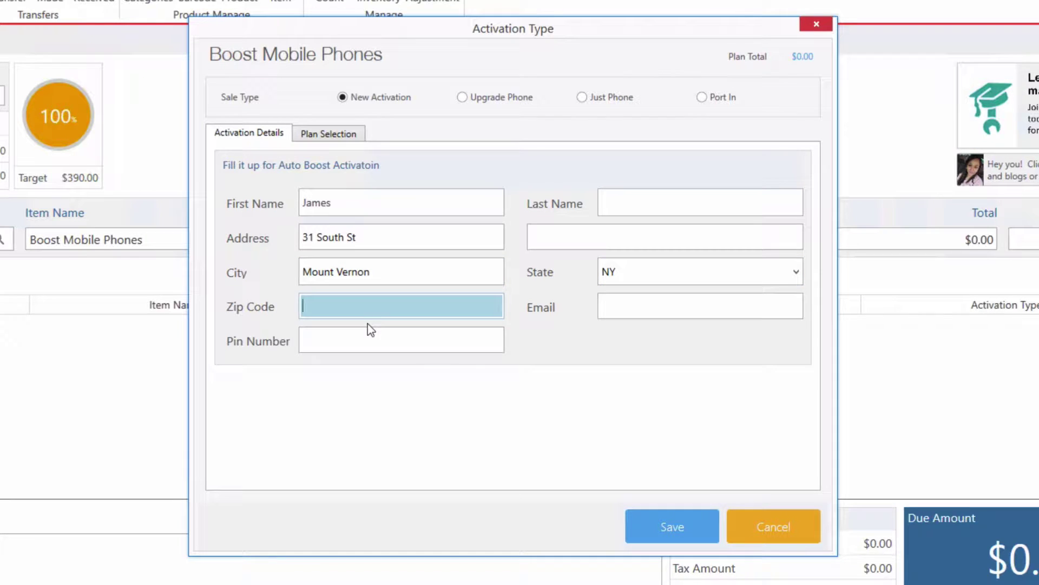
{"action": "type", "text": "10550"}
{"action": "left_click", "coordinate": [690, 310]}
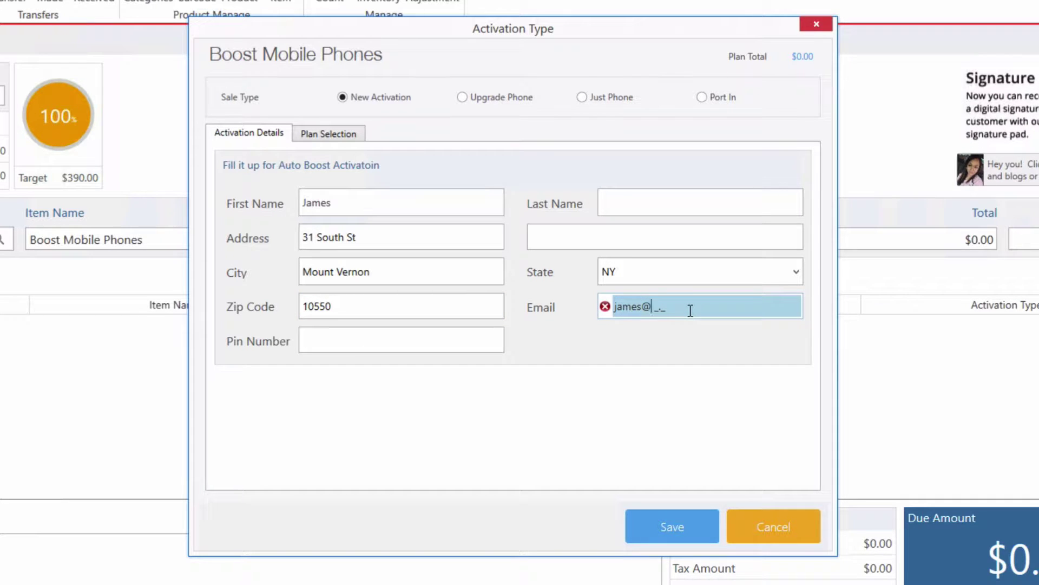
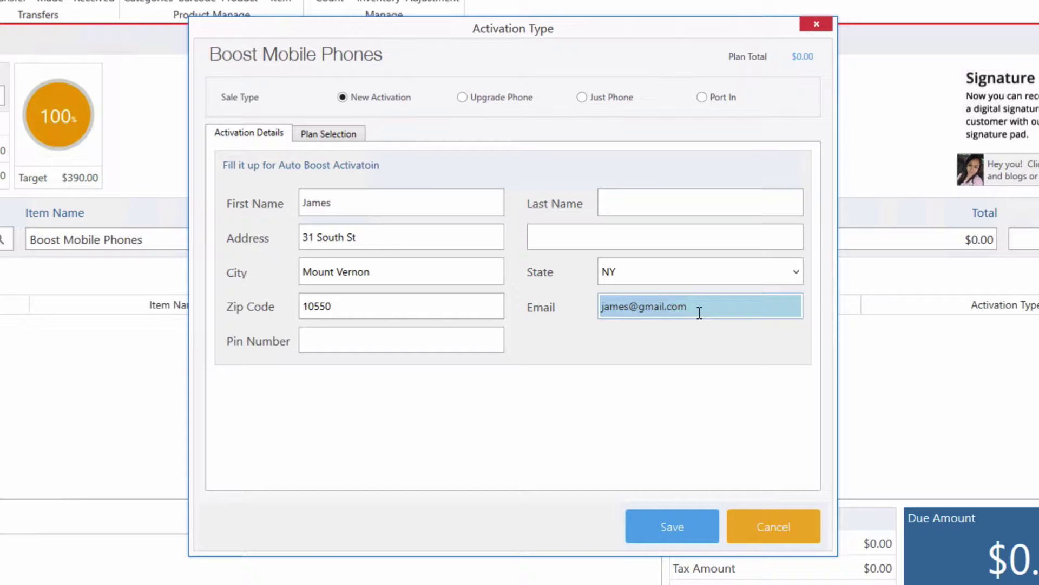
{"action": "left_click", "coordinate": [385, 335]}
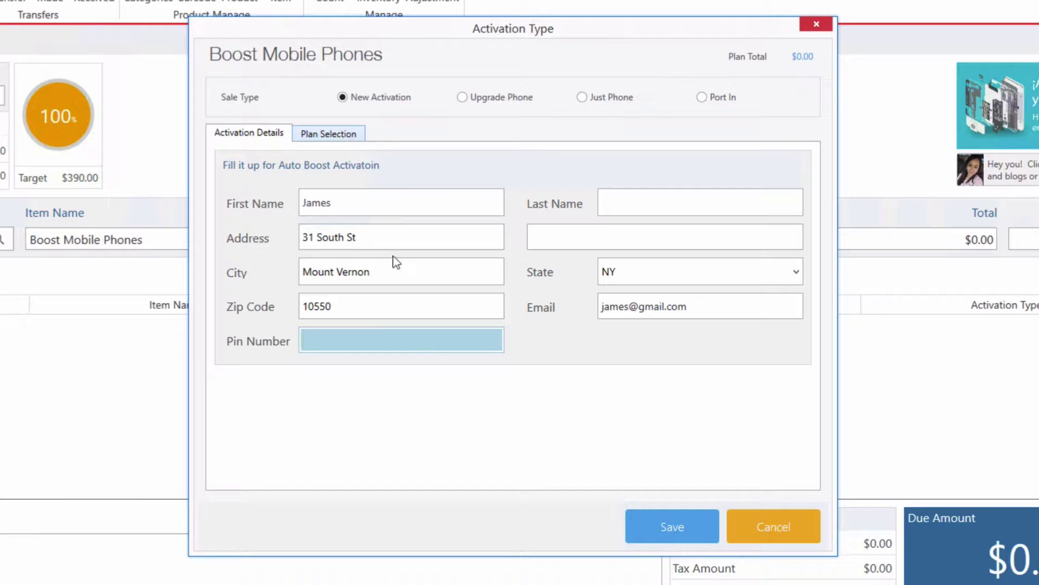
Step: Choose the Boost Mobile '$40 plan with unlimited internet' and save it to the sale
{"action": "left_click", "coordinate": [331, 142]}
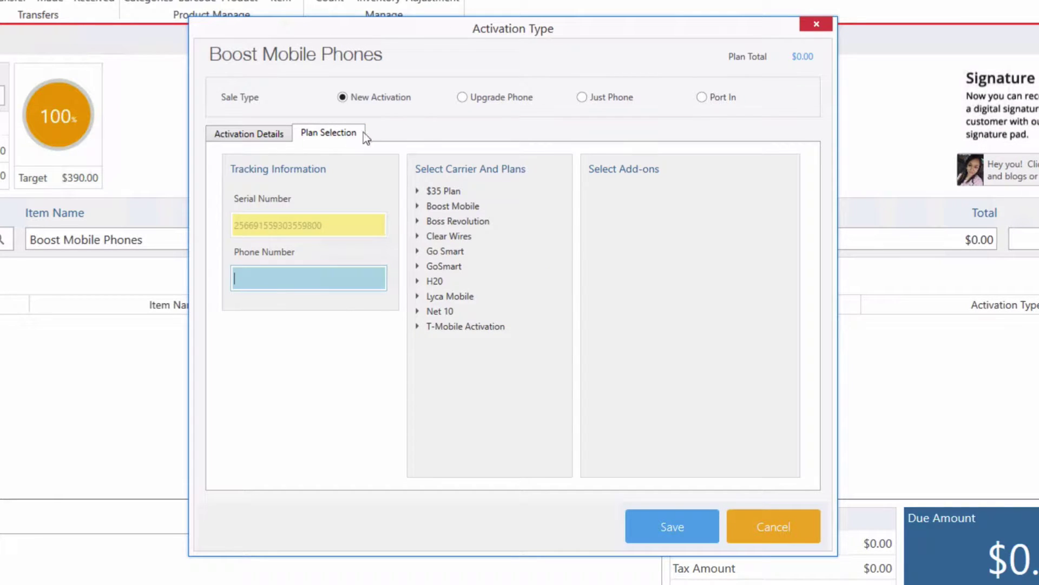
{"action": "left_click", "coordinate": [417, 207]}
{"action": "left_click", "coordinate": [436, 281]}
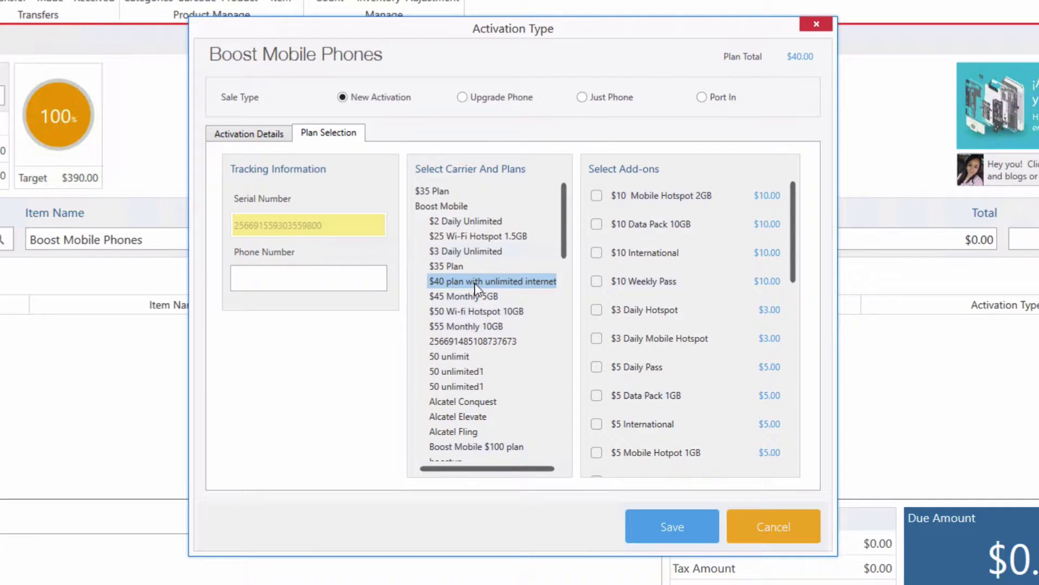
{"action": "left_click", "coordinate": [672, 520]}
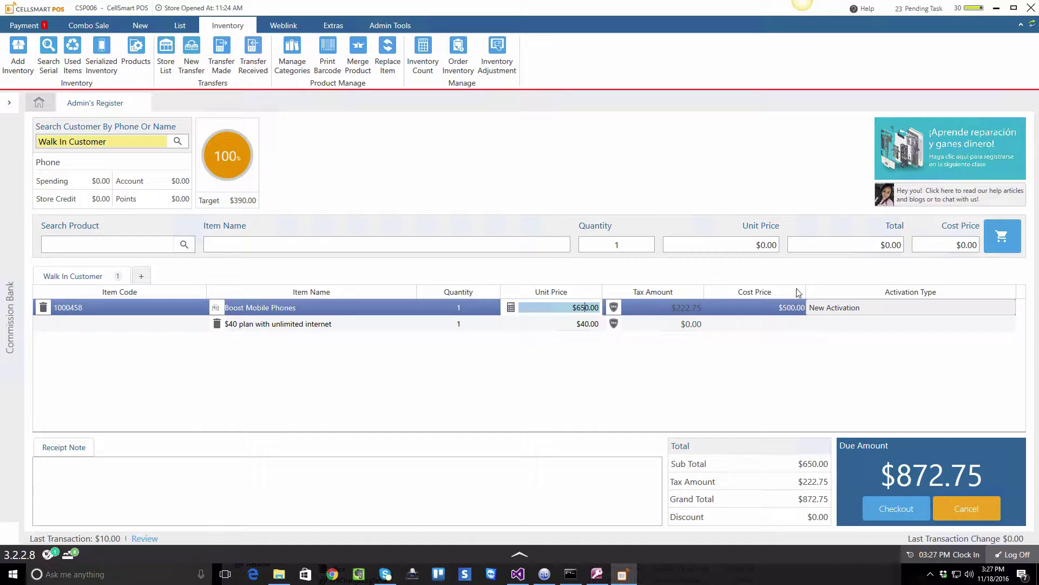
Step: Check out the $872.75 sale with a cash payment
{"action": "left_click", "coordinate": [888, 504]}
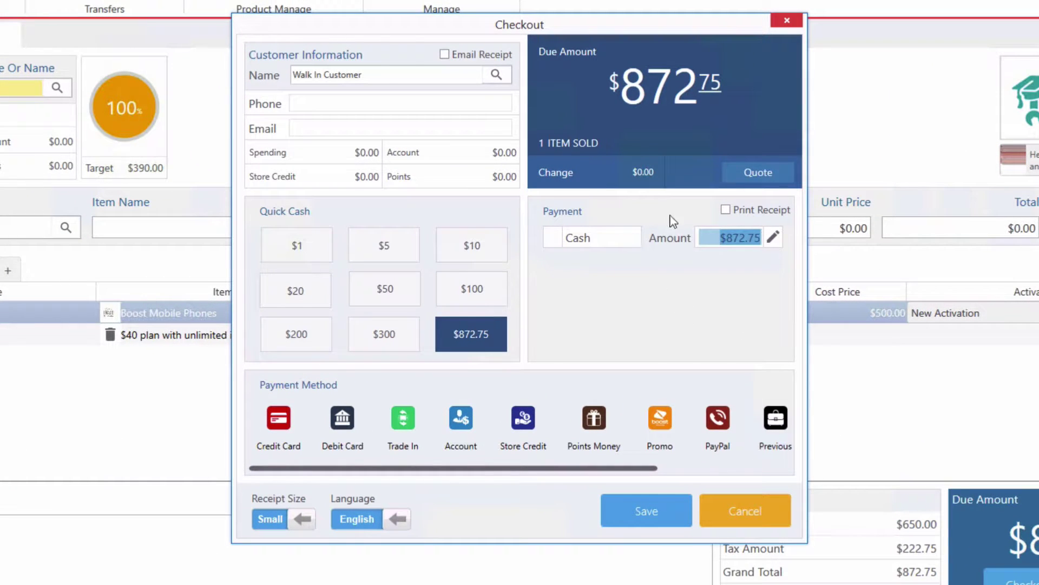
{"action": "left_click", "coordinate": [651, 512]}
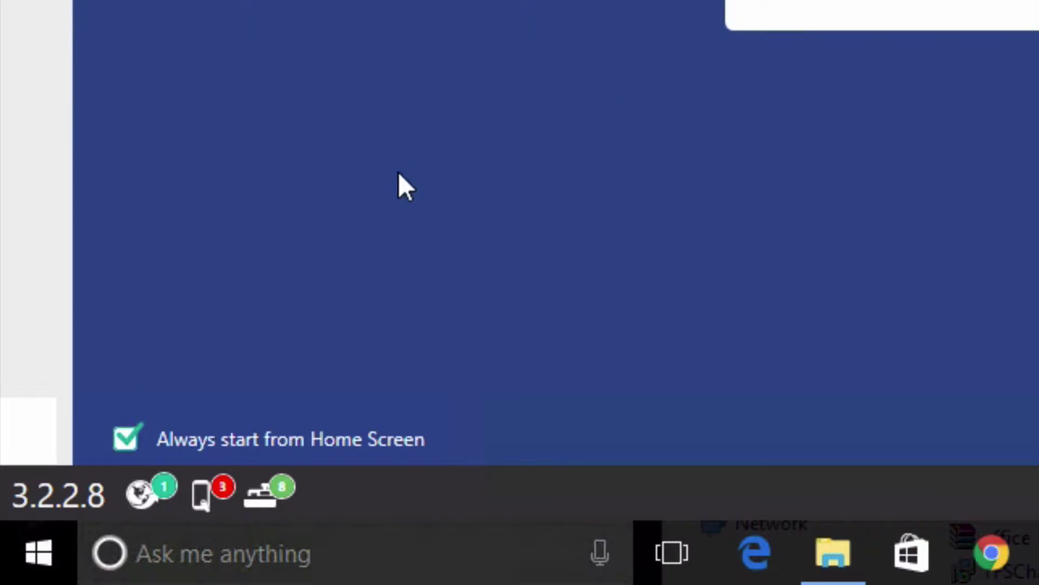
Step: Open the pending Boost Mobile $40 plan activation in the ePay Integration window
{"action": "left_click", "coordinate": [205, 492]}
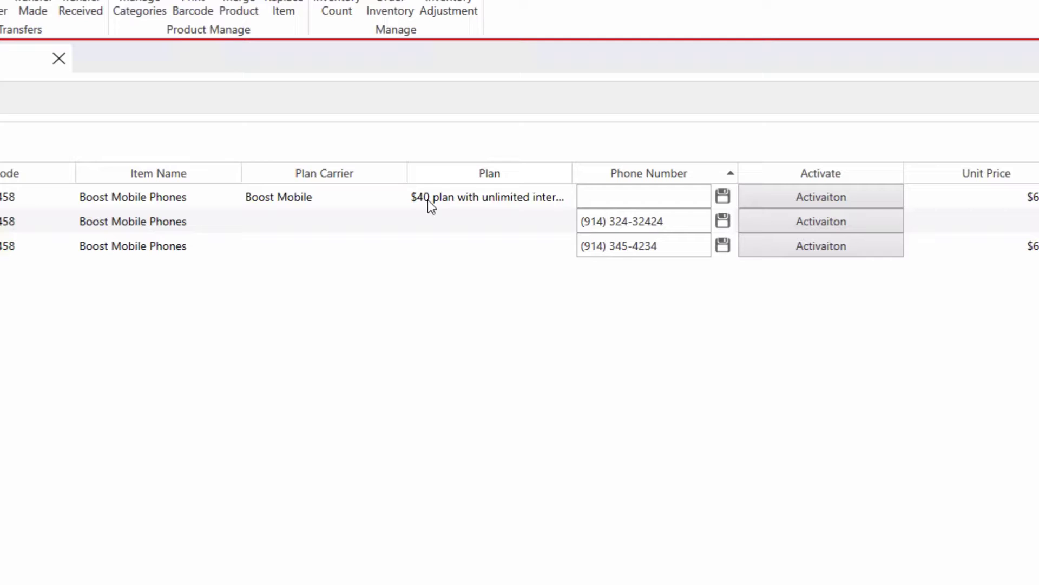
{"action": "left_click", "coordinate": [428, 199]}
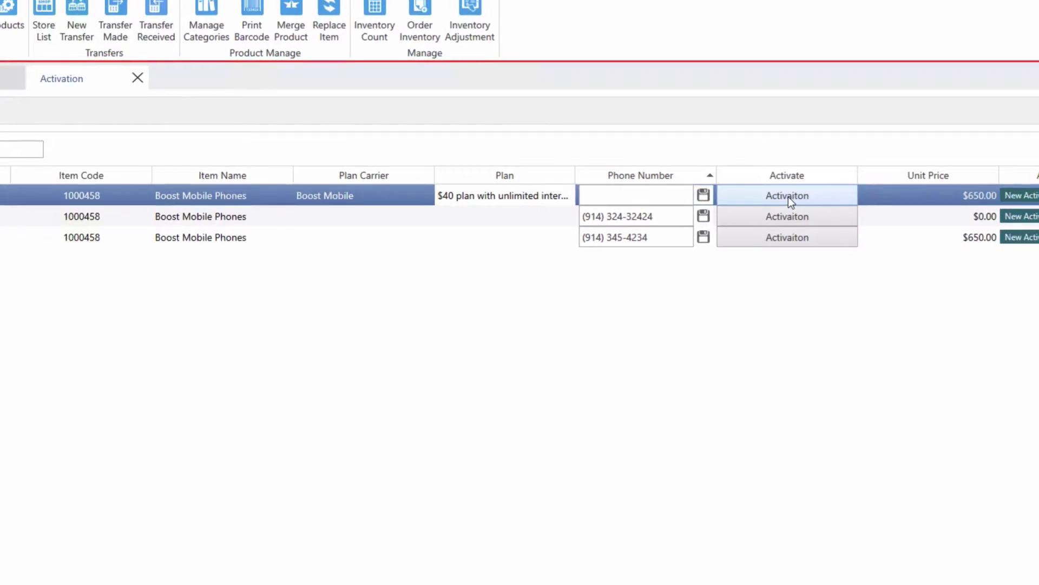
{"action": "left_click", "coordinate": [788, 197]}
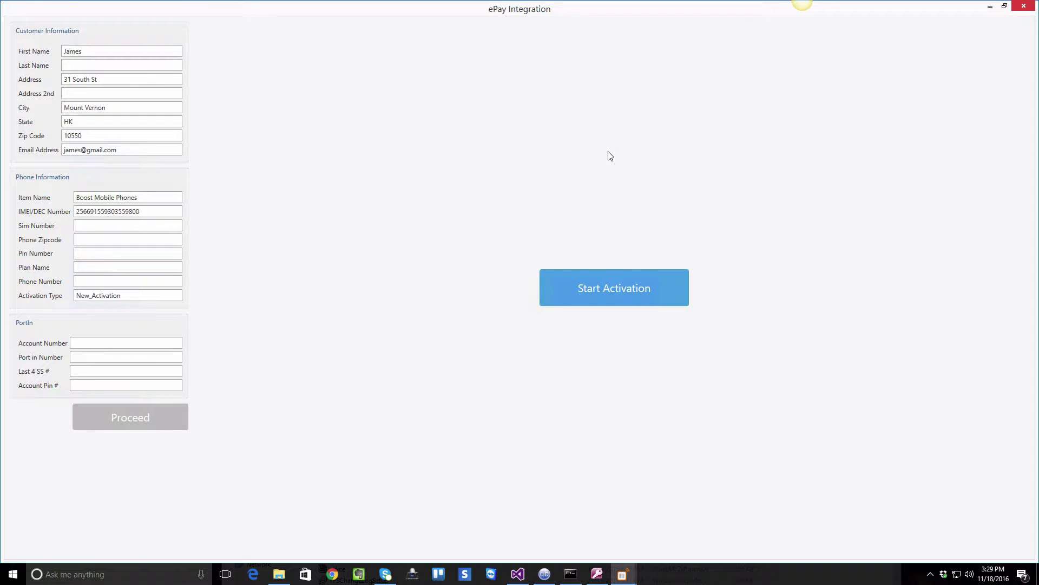
Step: Start the portal activation, validate the device serial, and reserve a number with area code 914
{"action": "left_click", "coordinate": [599, 292]}
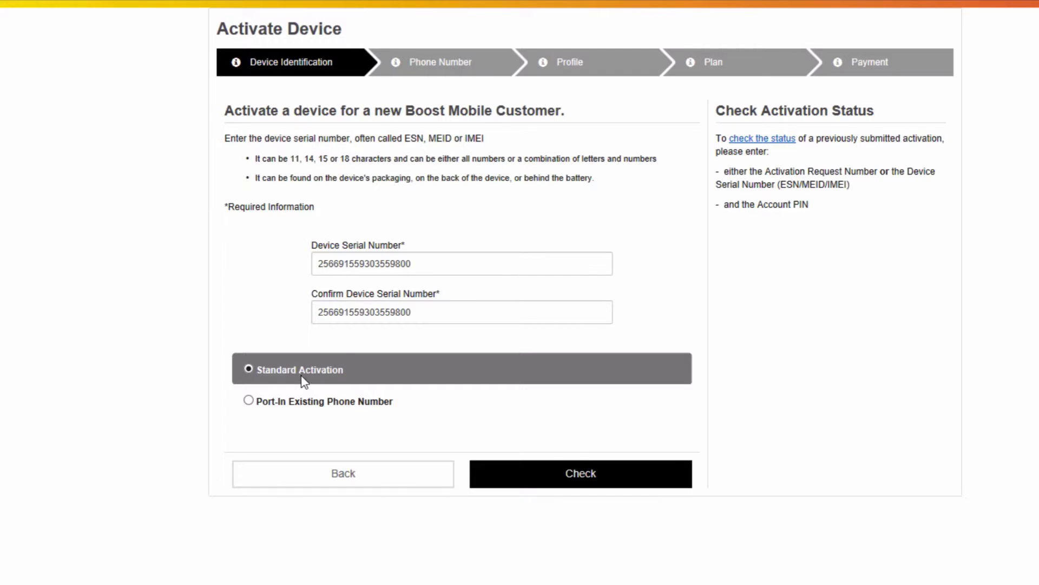
{"action": "left_click", "coordinate": [580, 473]}
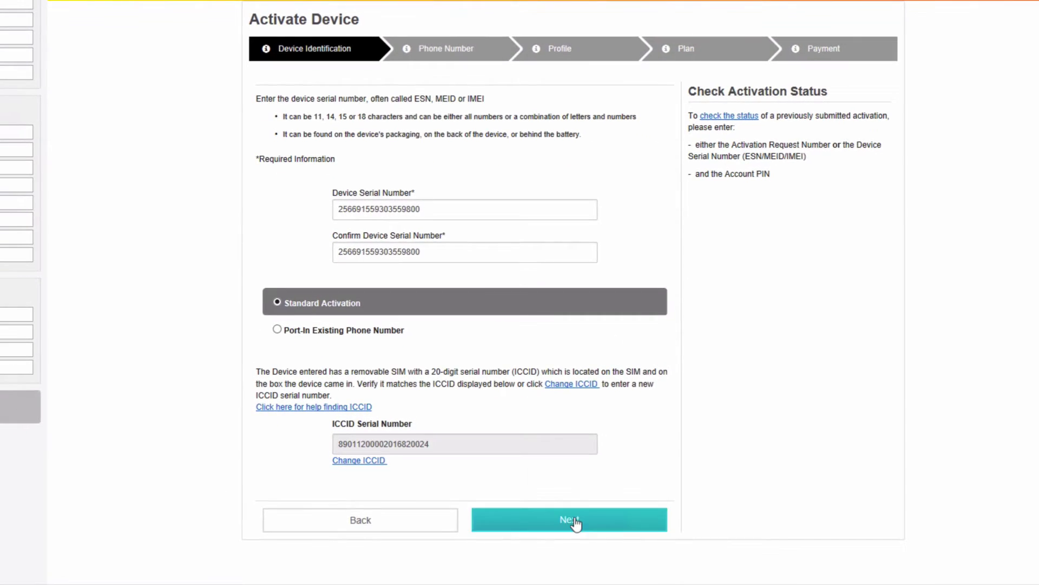
{"action": "left_click", "coordinate": [575, 524]}
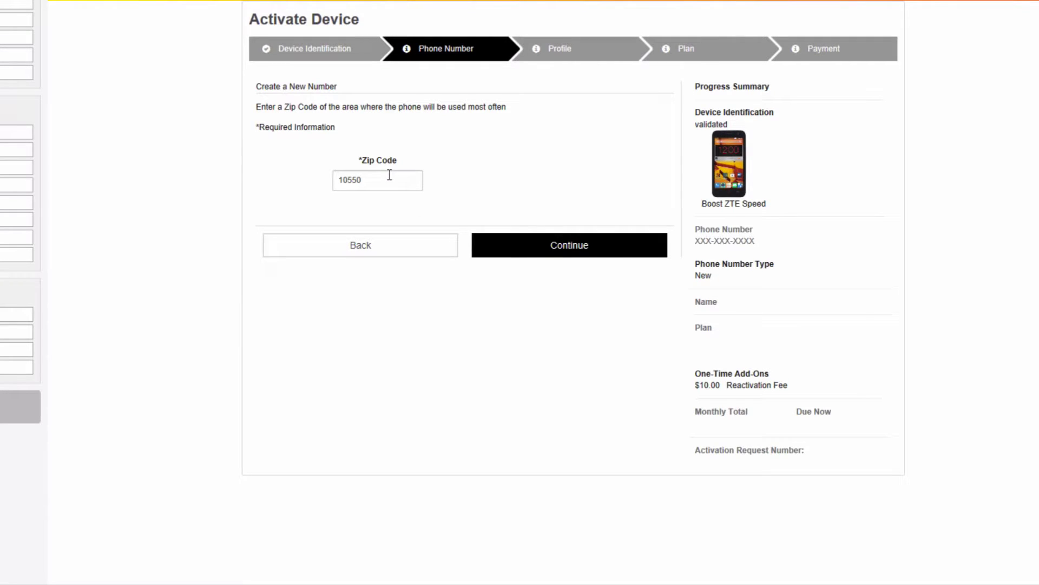
{"action": "left_click", "coordinate": [566, 247]}
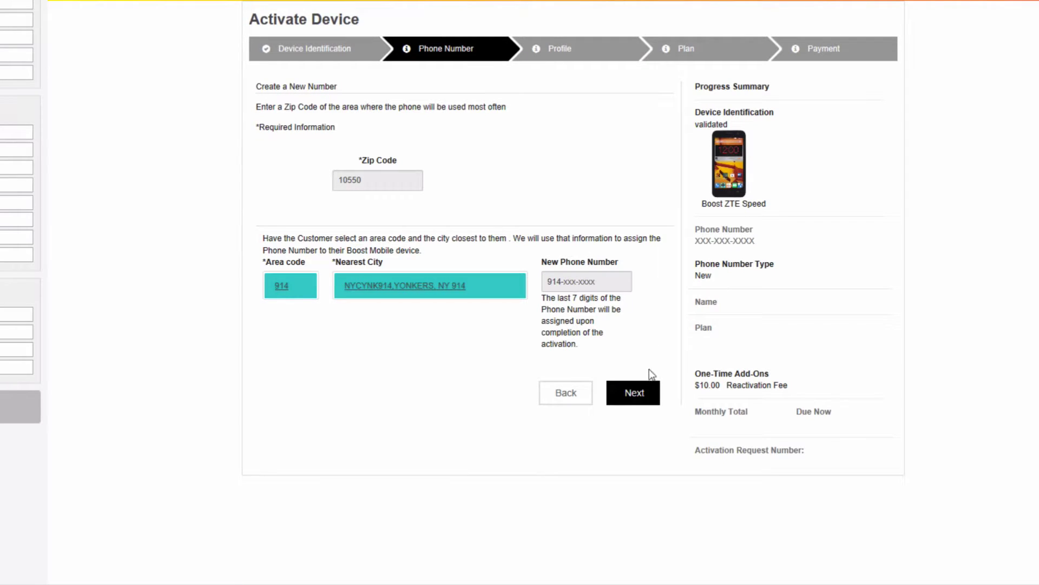
{"action": "left_click", "coordinate": [639, 396]}
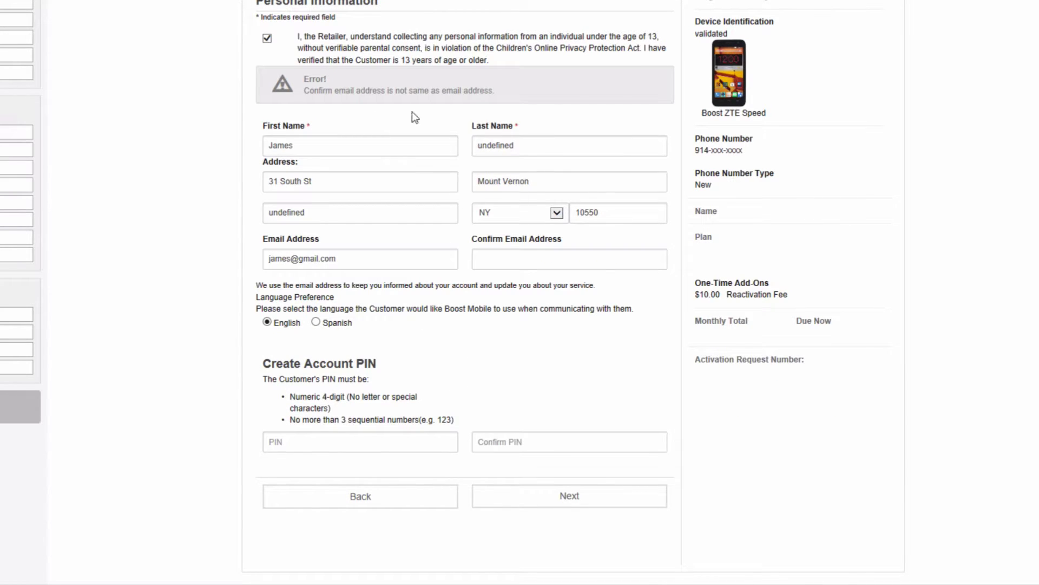
Step: Replace the placeholder last name with the customer's surname and copy the e-mail into Confirm Email
{"action": "double_click", "coordinate": [542, 144]}
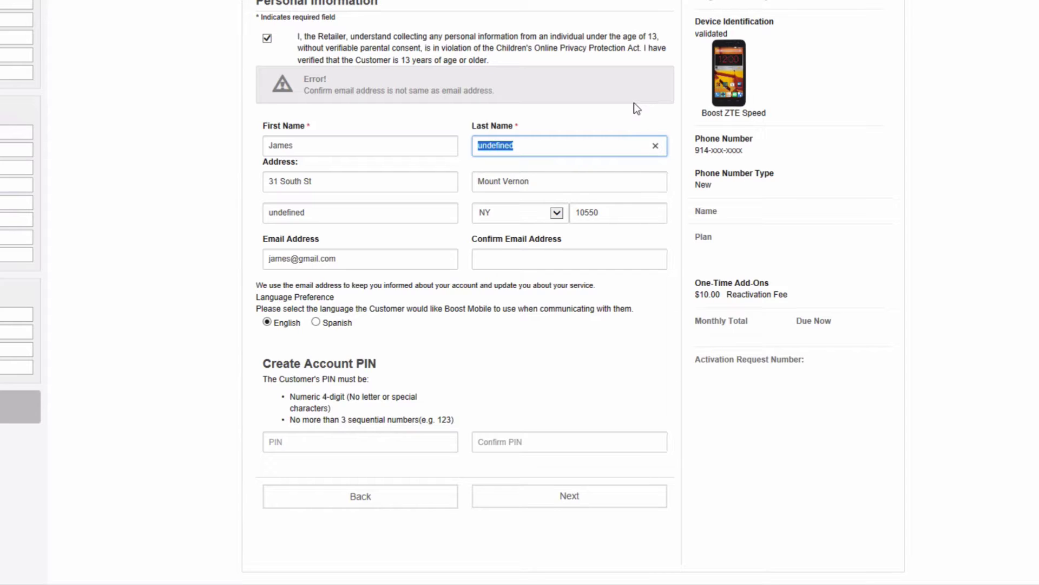
{"action": "key", "text": "BackSpace"}
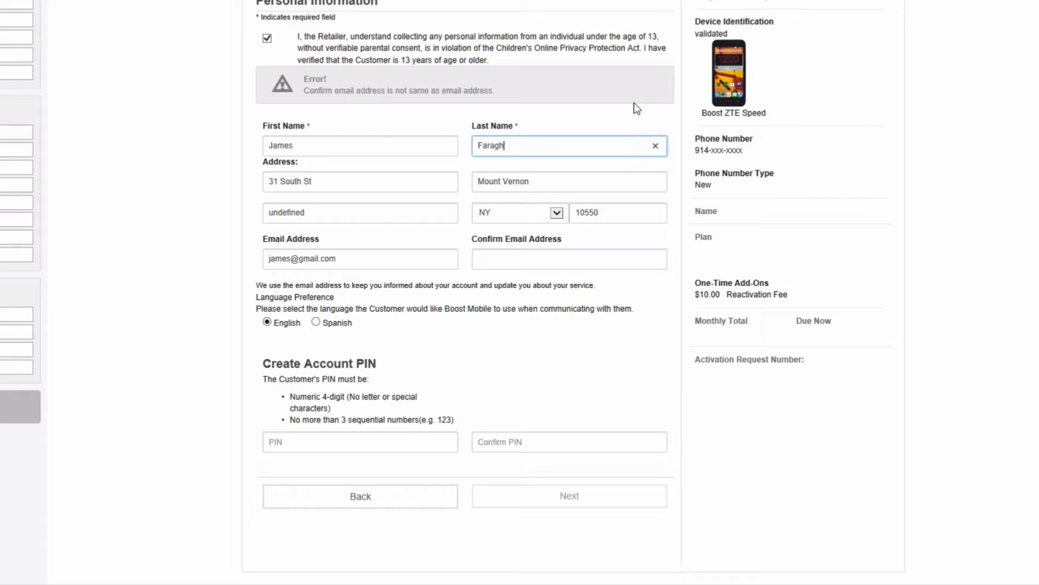
{"action": "left_click", "coordinate": [404, 260]}
{"action": "left_click", "coordinate": [506, 260]}
{"action": "left_click", "coordinate": [301, 265]}
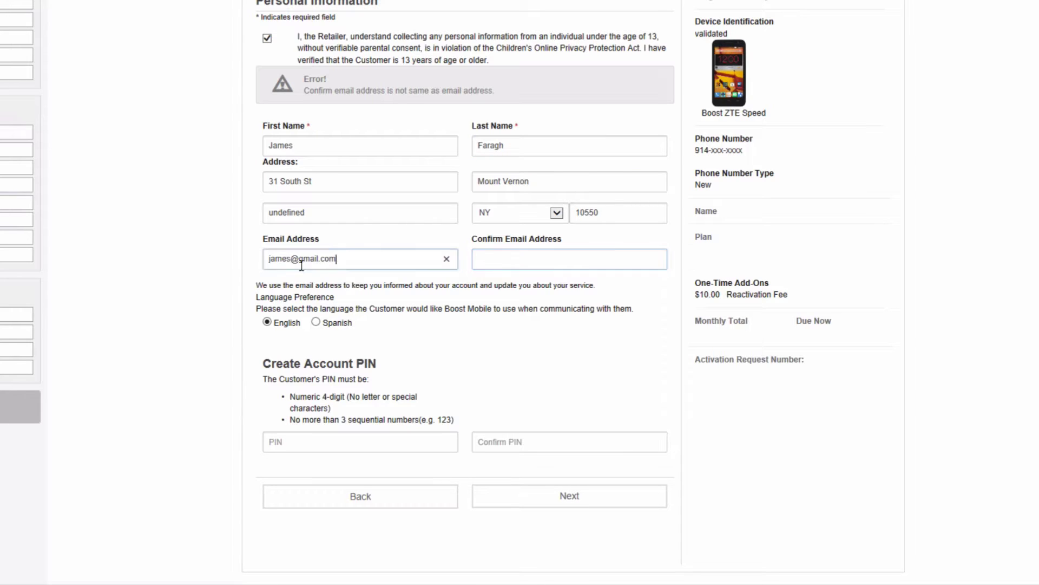
{"action": "triple_click", "coordinate": [290, 260]}
{"action": "right_click", "coordinate": [288, 260]}
{"action": "left_click", "coordinate": [335, 301]}
{"action": "left_click", "coordinate": [502, 259]}
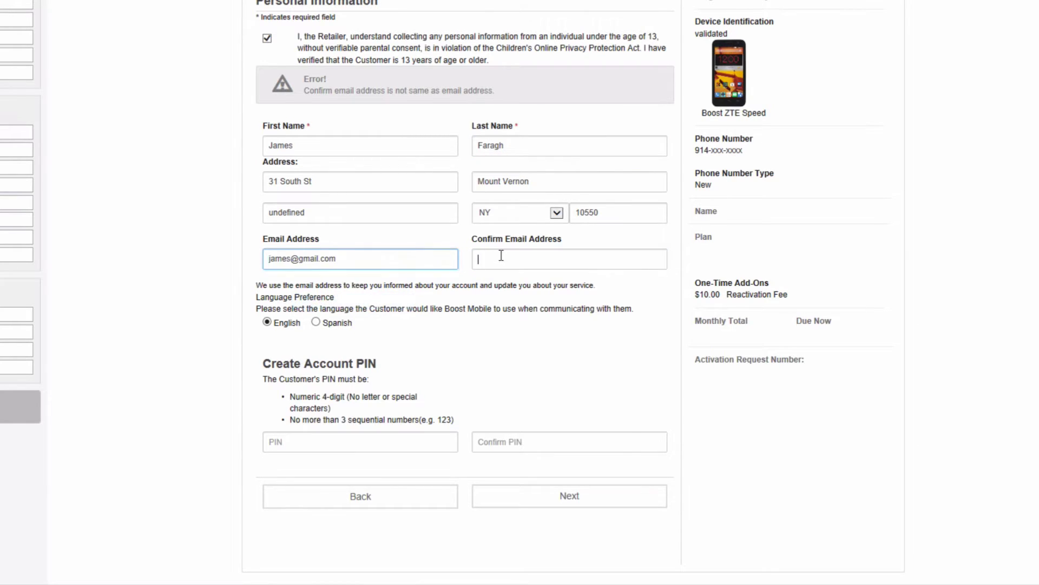
{"action": "right_click", "coordinate": [503, 259]}
{"action": "left_click", "coordinate": [546, 317]}
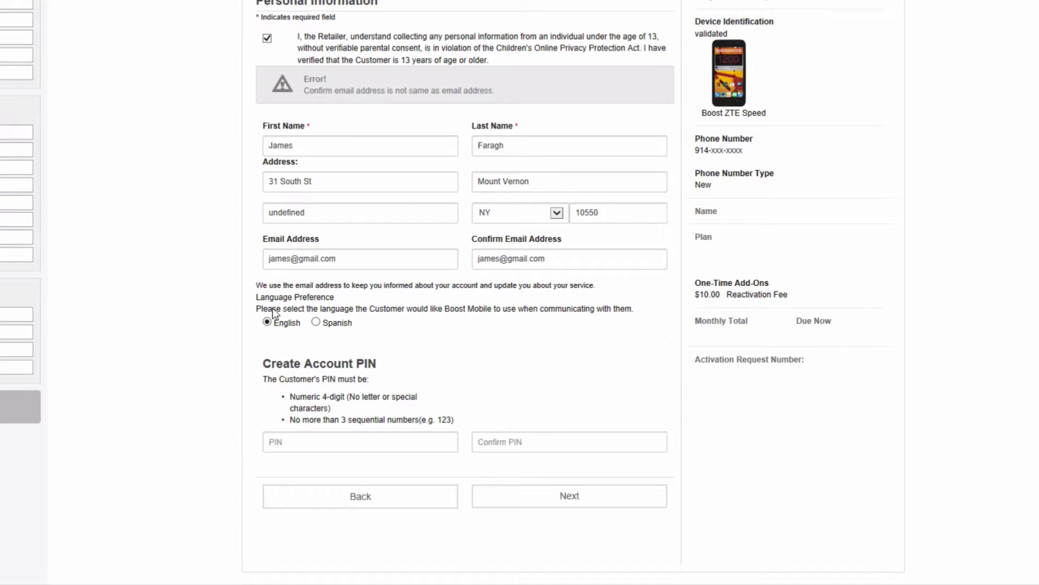
Step: Enter and confirm the account PIN, then submit the customer profile
{"action": "left_click", "coordinate": [295, 439]}
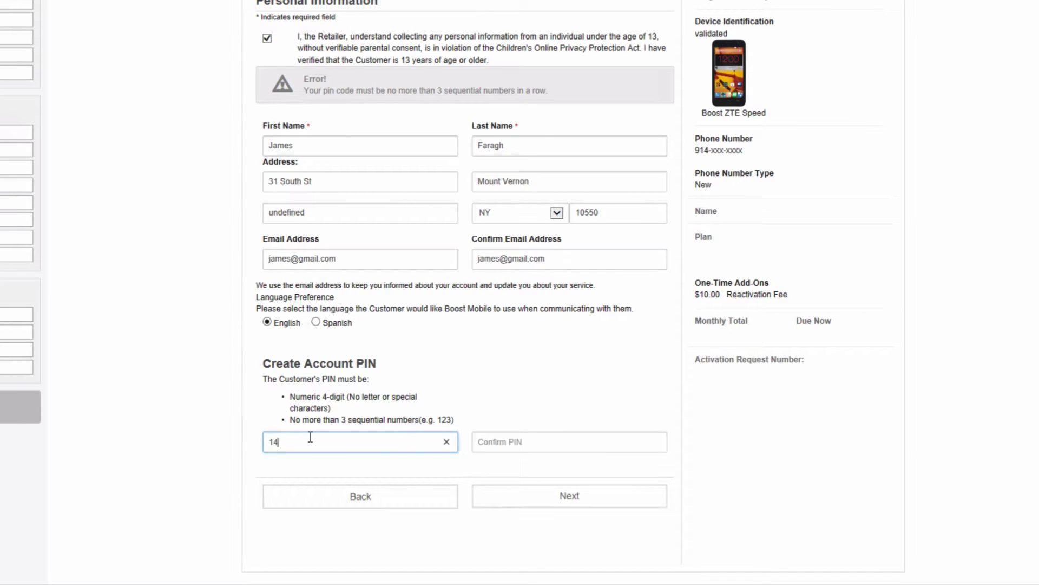
{"action": "left_click", "coordinate": [522, 445]}
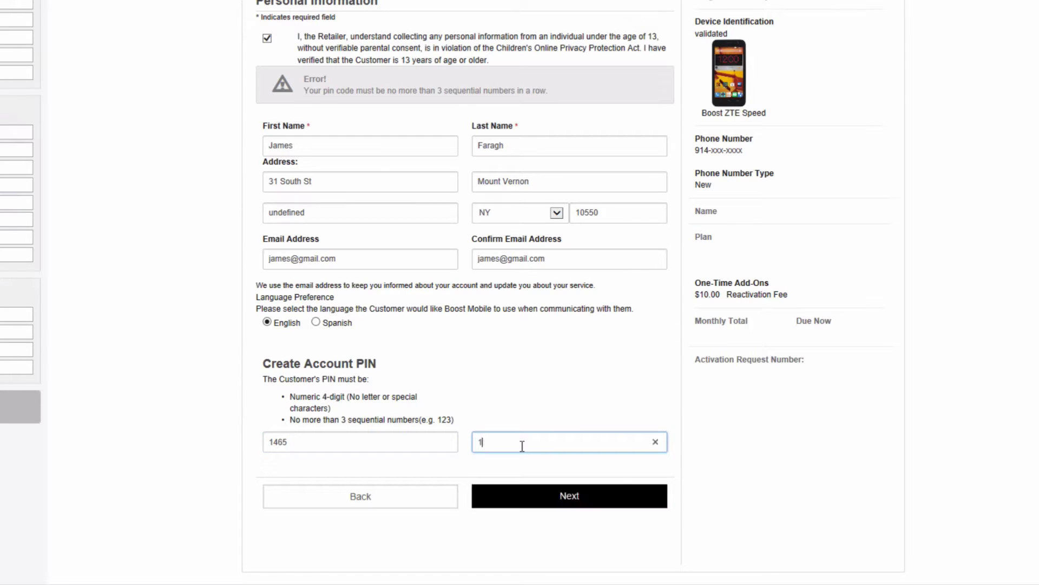
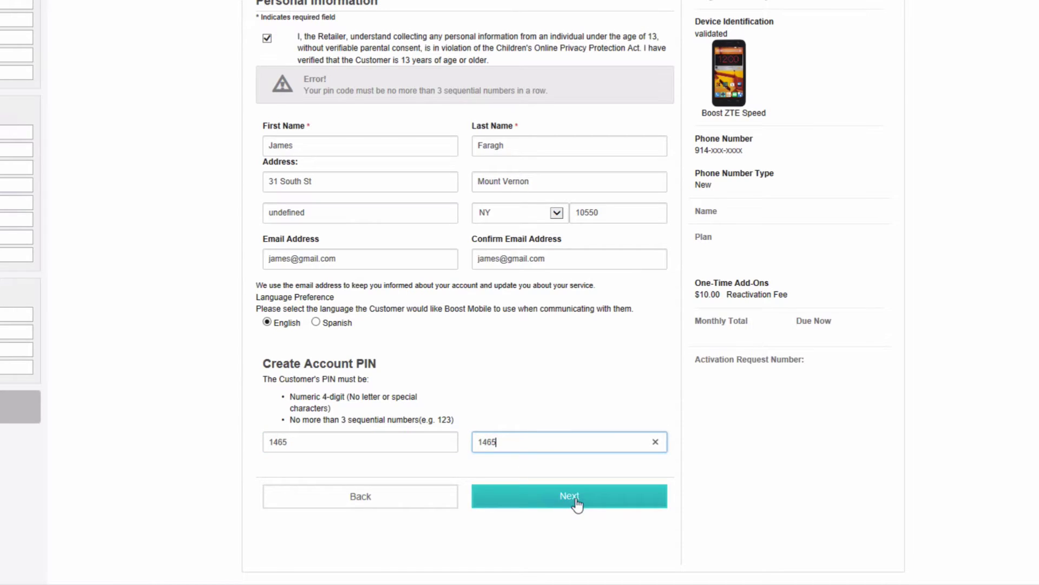
{"action": "left_click", "coordinate": [575, 503]}
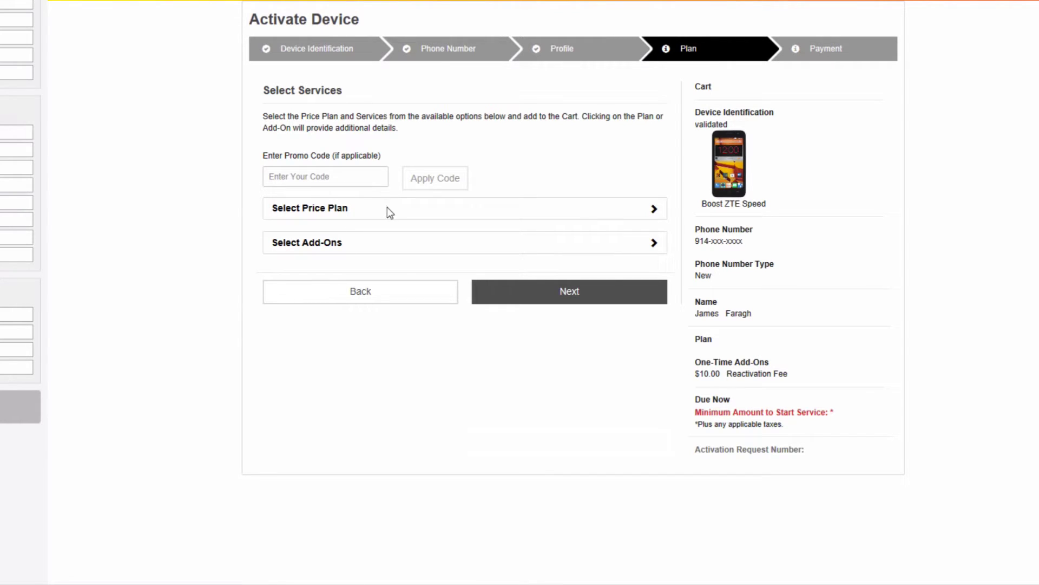
Step: Add the $35 Unlimited Talk/Text/Data 2GB 4G LTE plan to the cart and proceed to review
{"action": "left_click", "coordinate": [656, 212]}
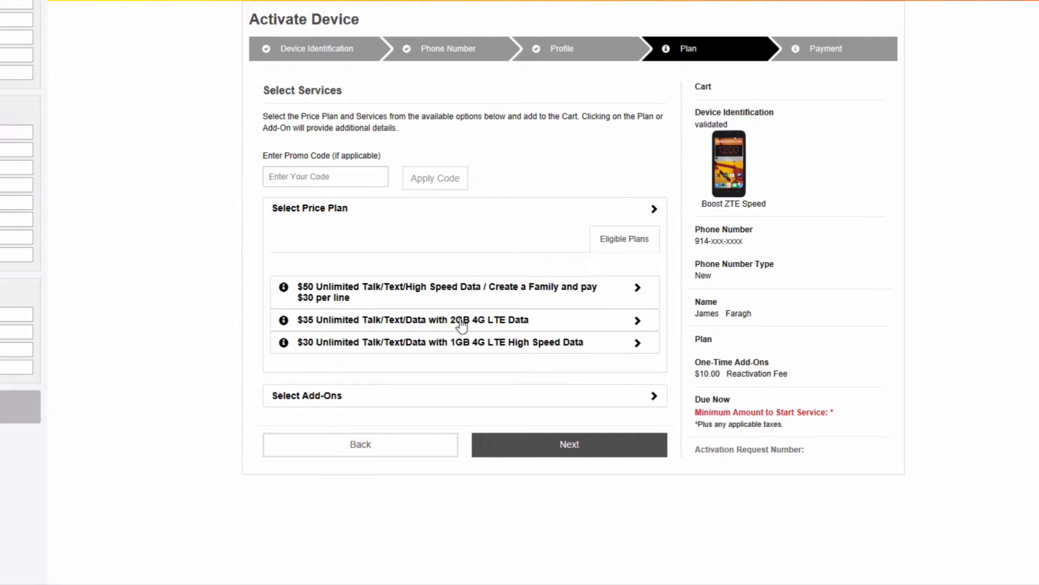
{"action": "left_click", "coordinate": [357, 324]}
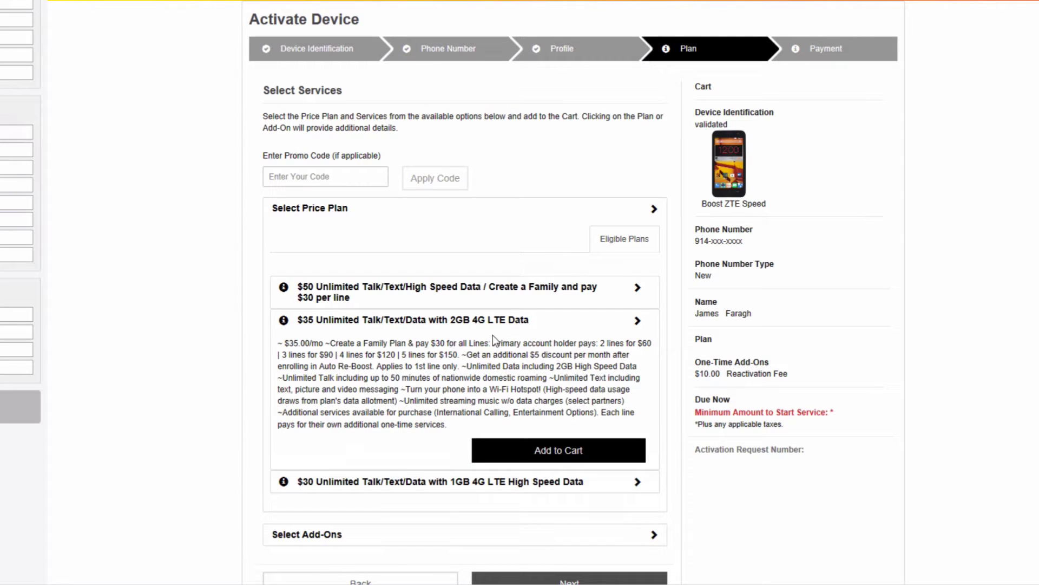
{"action": "left_click", "coordinate": [566, 452]}
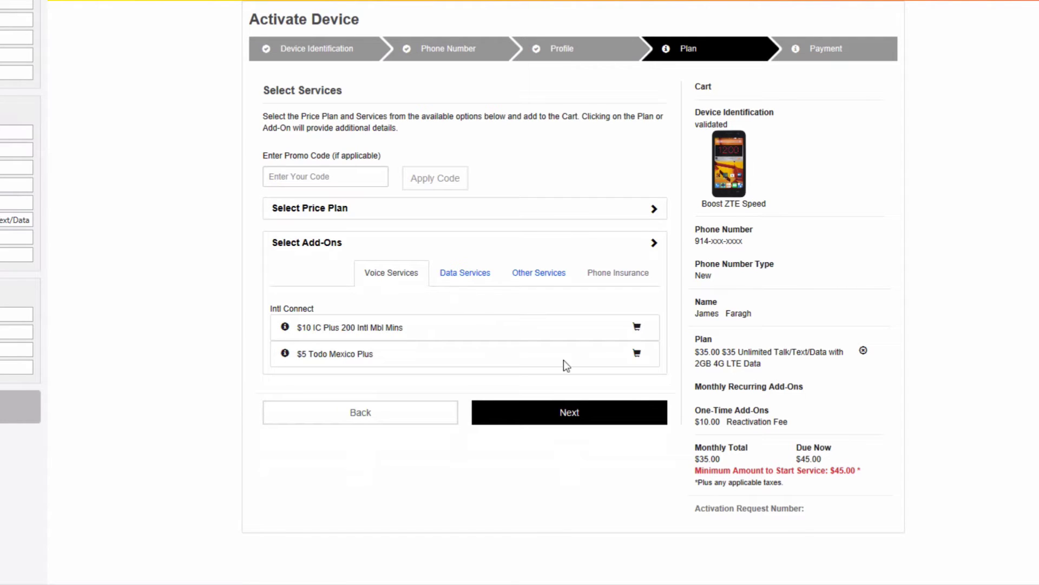
{"action": "left_click", "coordinate": [572, 414]}
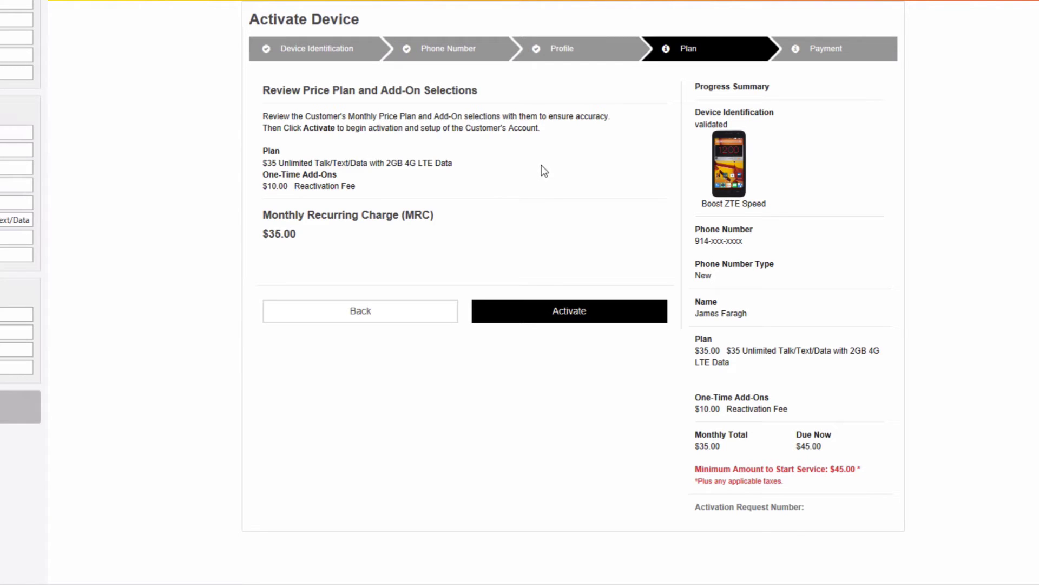
Step: Submit the activation and send the assigned phone number back to CellSmart POS
{"action": "left_click", "coordinate": [575, 311]}
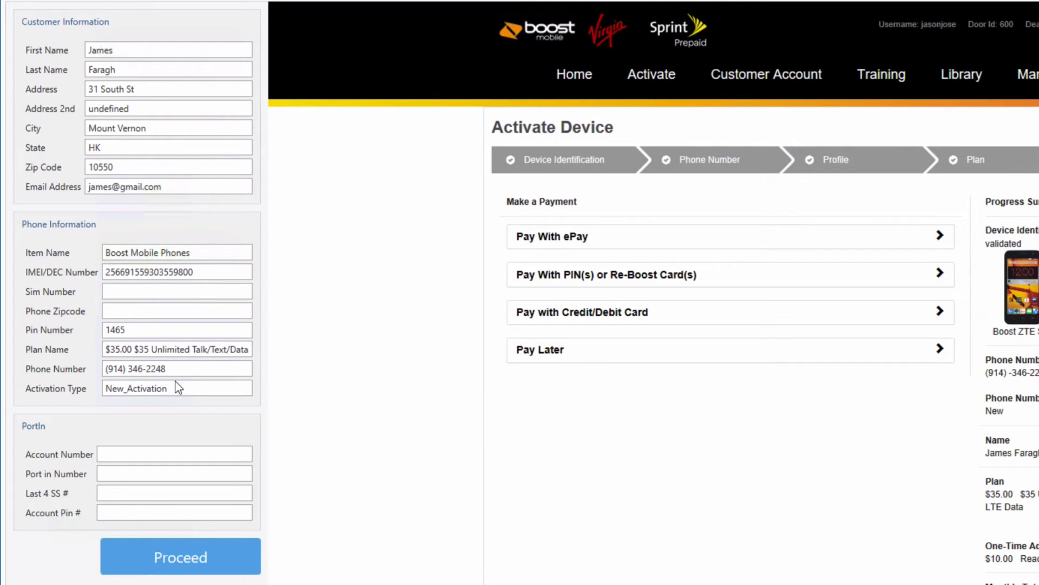
{"action": "left_click", "coordinate": [191, 568]}
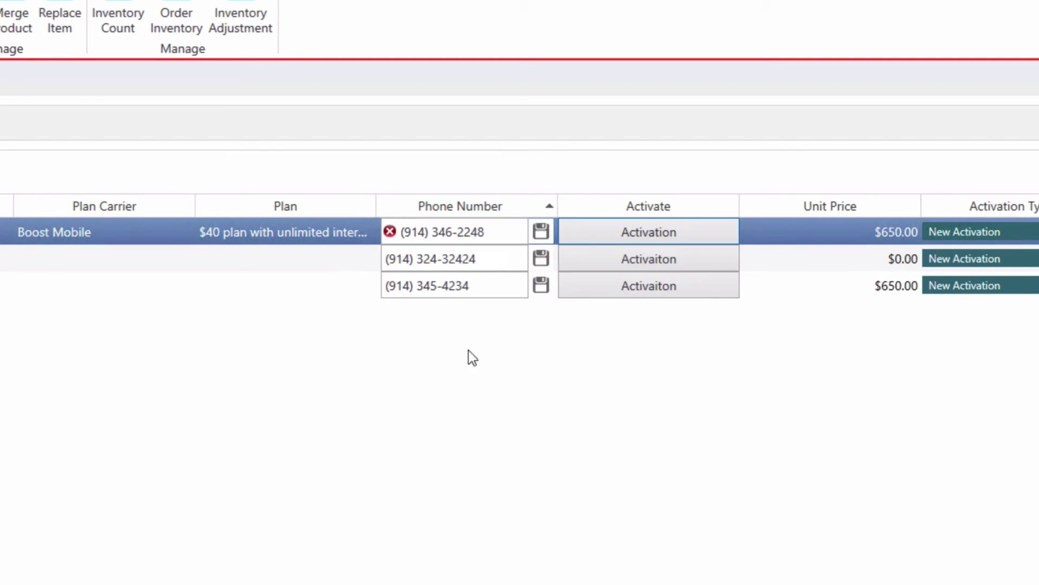
{"action": "mouse_move", "coordinate": [505, 228]}
Step: Save the new number on the Boost line, clear it from pending, and close the Activation tab
{"action": "left_click", "coordinate": [541, 238]}
{"action": "left_click", "coordinate": [541, 238]}
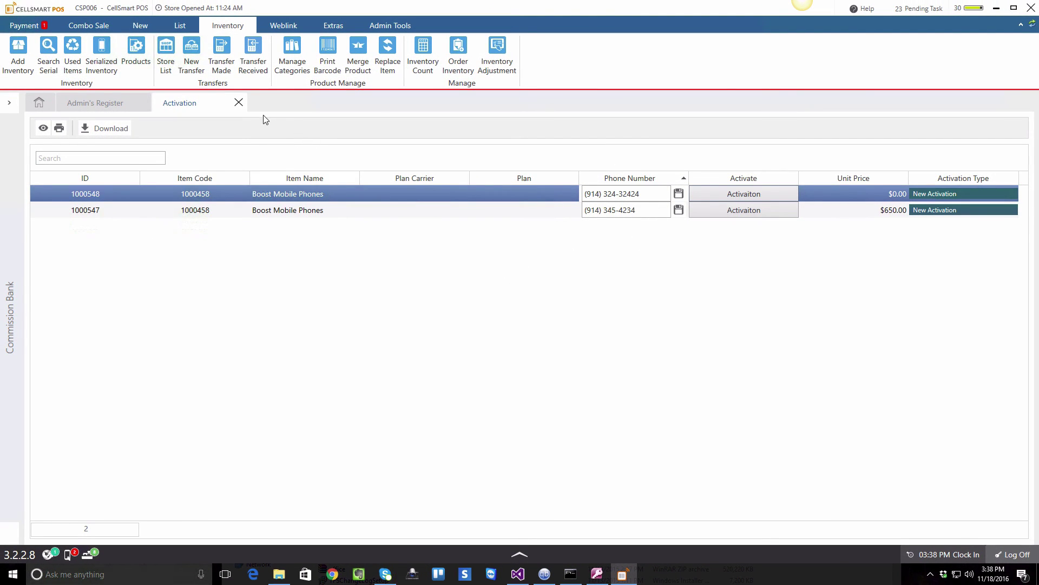
{"action": "left_click", "coordinate": [239, 102]}
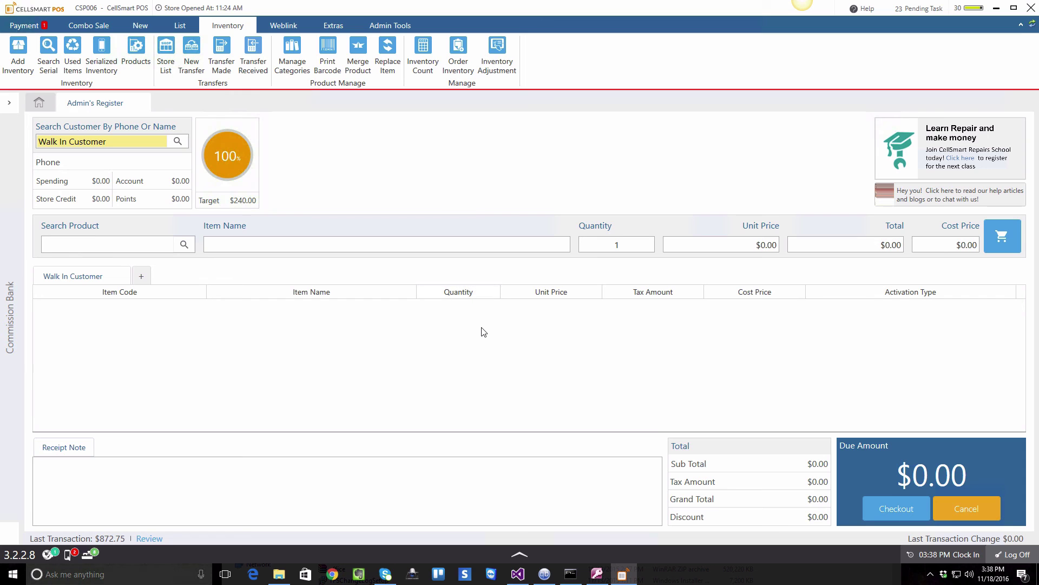